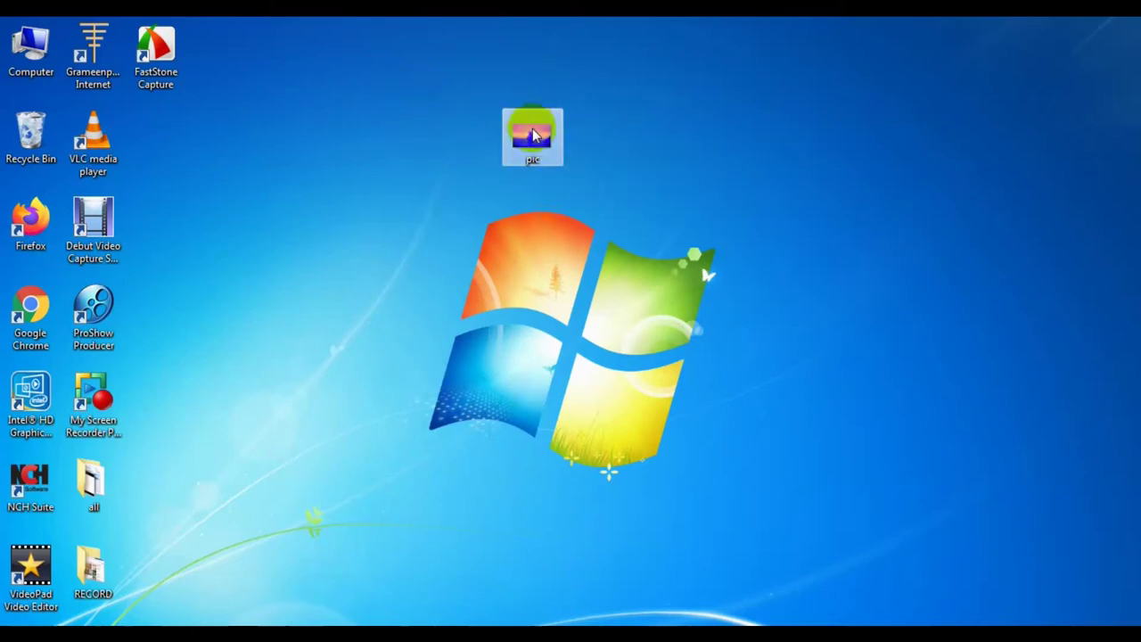
Step: Open the desktop image 'pic' in Paint through the Open with menu
{"action": "right_click", "coordinate": [534, 134]}
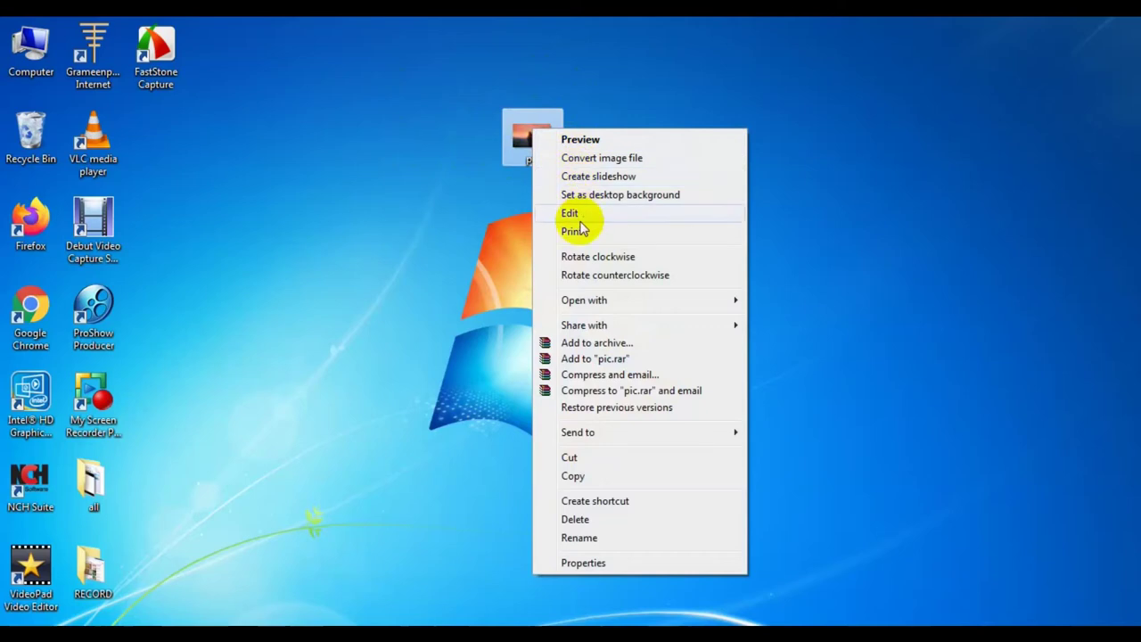
{"action": "mouse_move", "coordinate": [584, 301]}
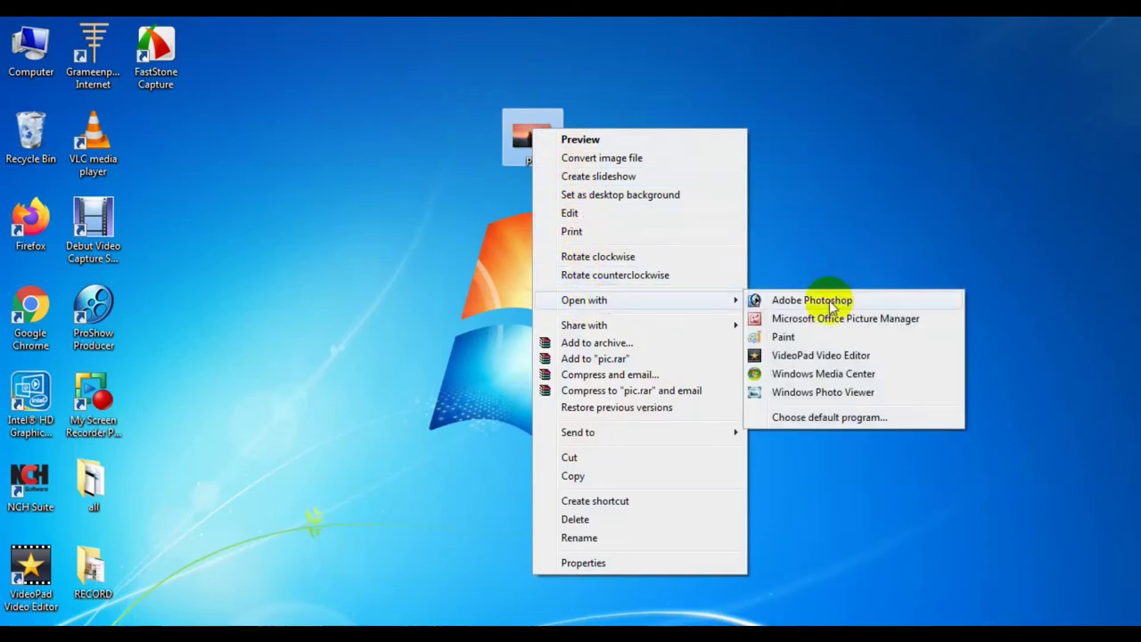
{"action": "left_click", "coordinate": [777, 337]}
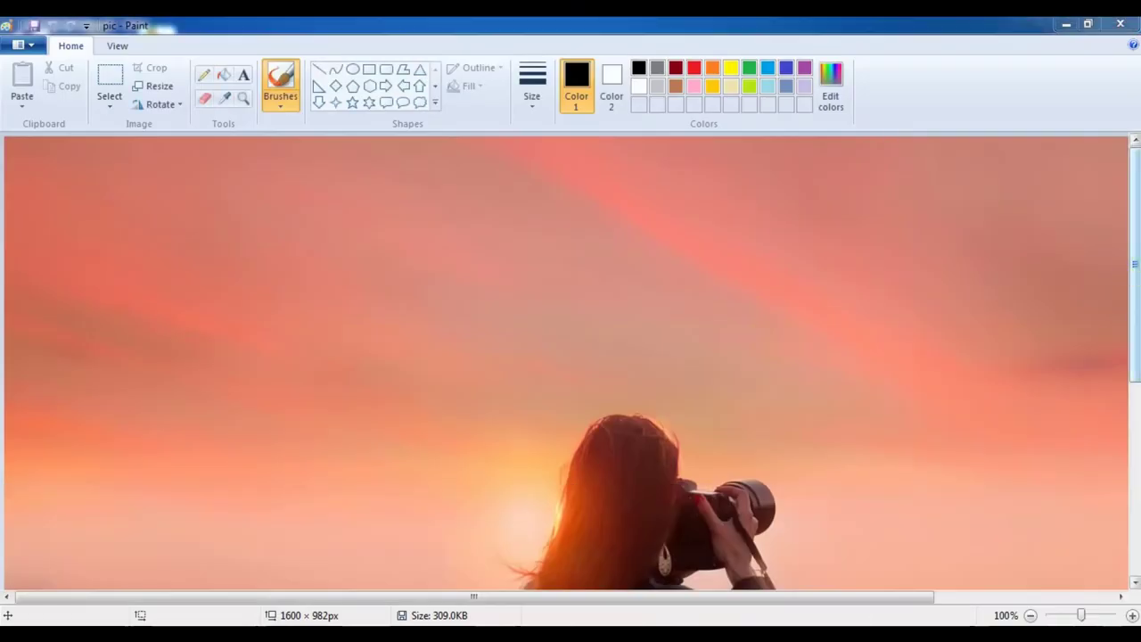
Step: Scroll the canvas and zoom out to 50% so the whole sunset photo fits
{"action": "left_click_drag", "start_coordinate": [1134, 308], "coordinate": [1126, 373]}
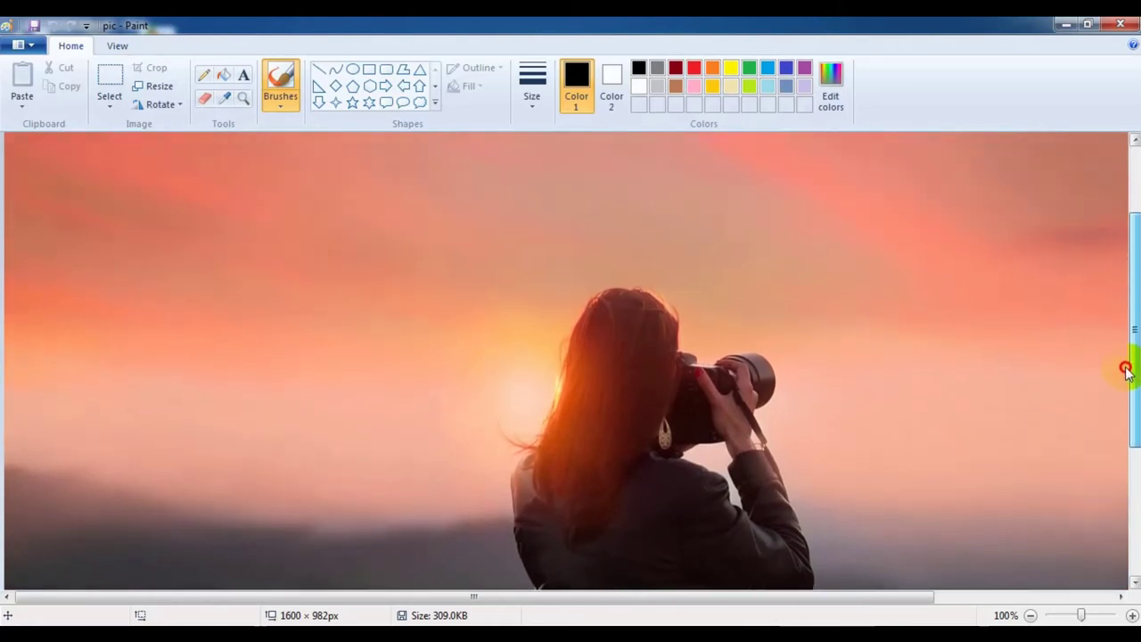
{"action": "left_click_drag", "start_coordinate": [1126, 373], "coordinate": [1128, 369]}
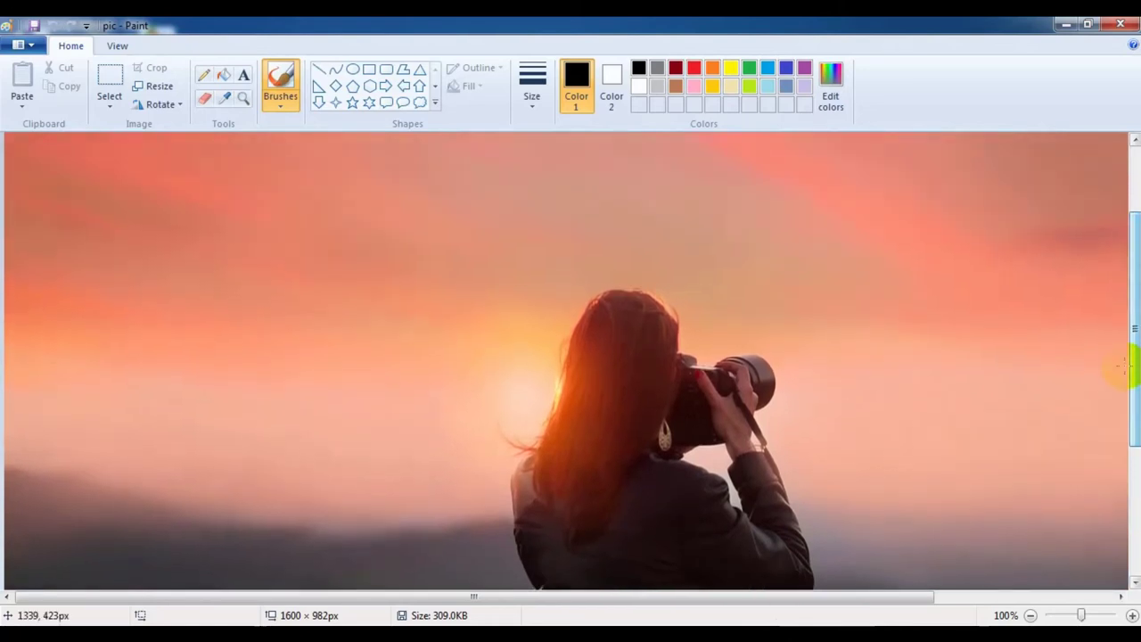
{"action": "left_click", "coordinate": [1079, 615]}
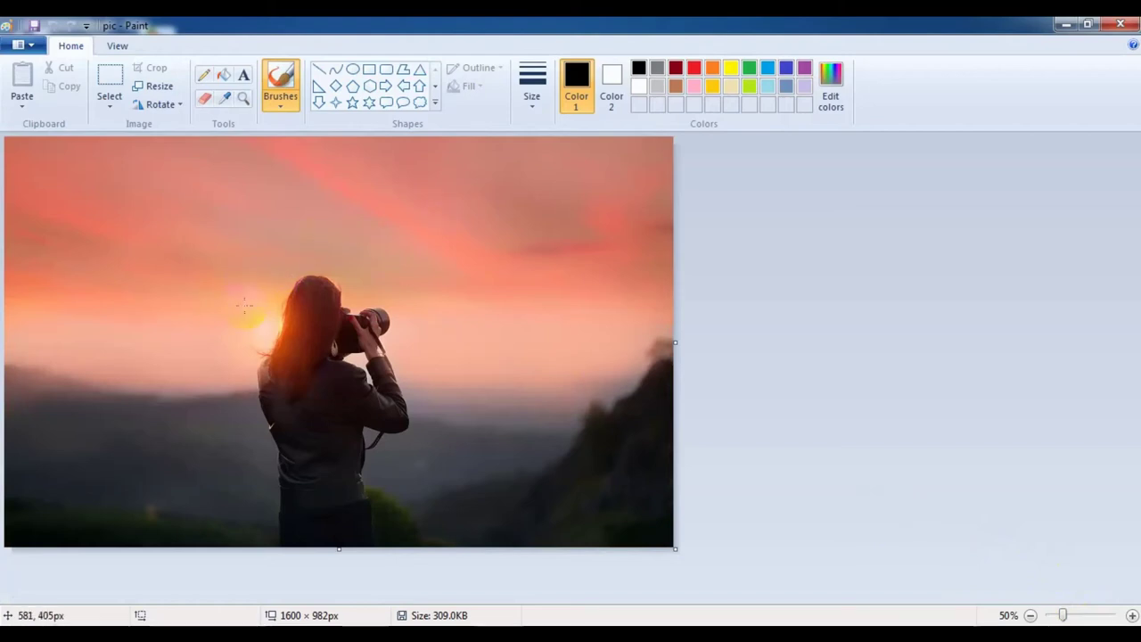
{"action": "left_click", "coordinate": [353, 72]}
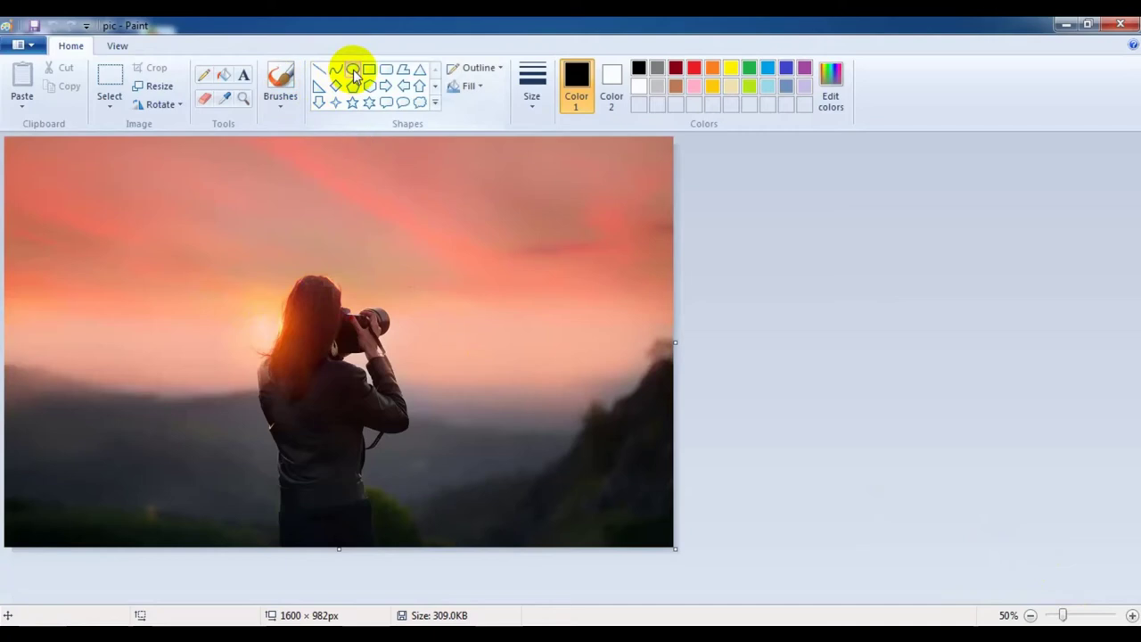
Step: Draw a red circle outline, about 481 × 485px, around the woman holding the camera
{"action": "left_click", "coordinate": [694, 69]}
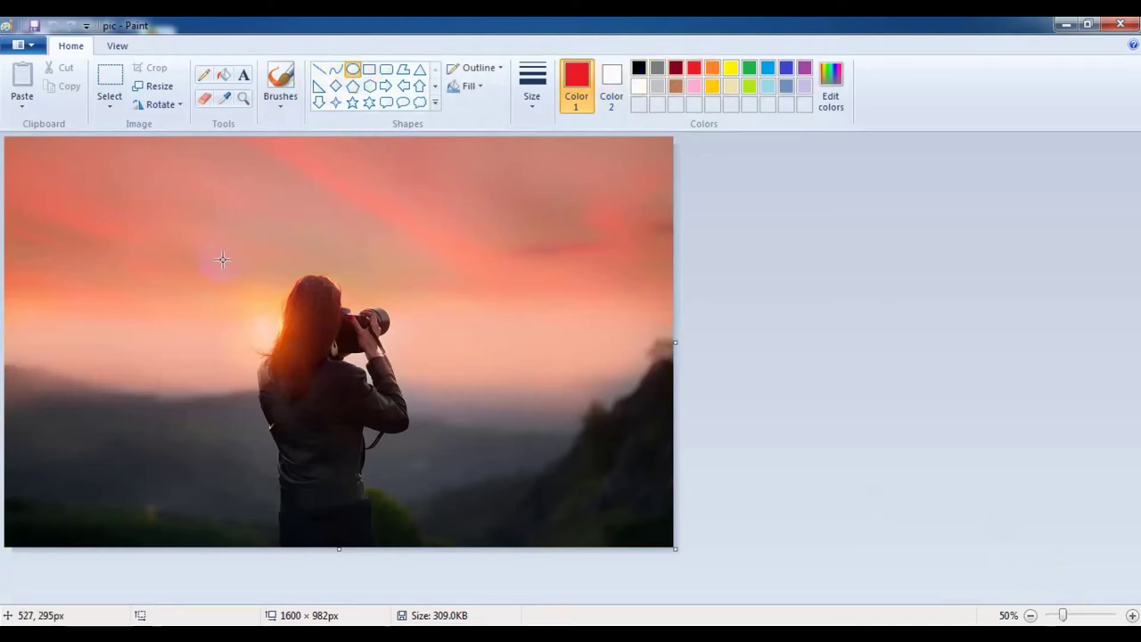
{"action": "left_click_drag", "start_coordinate": [226, 245], "coordinate": [309, 329]}
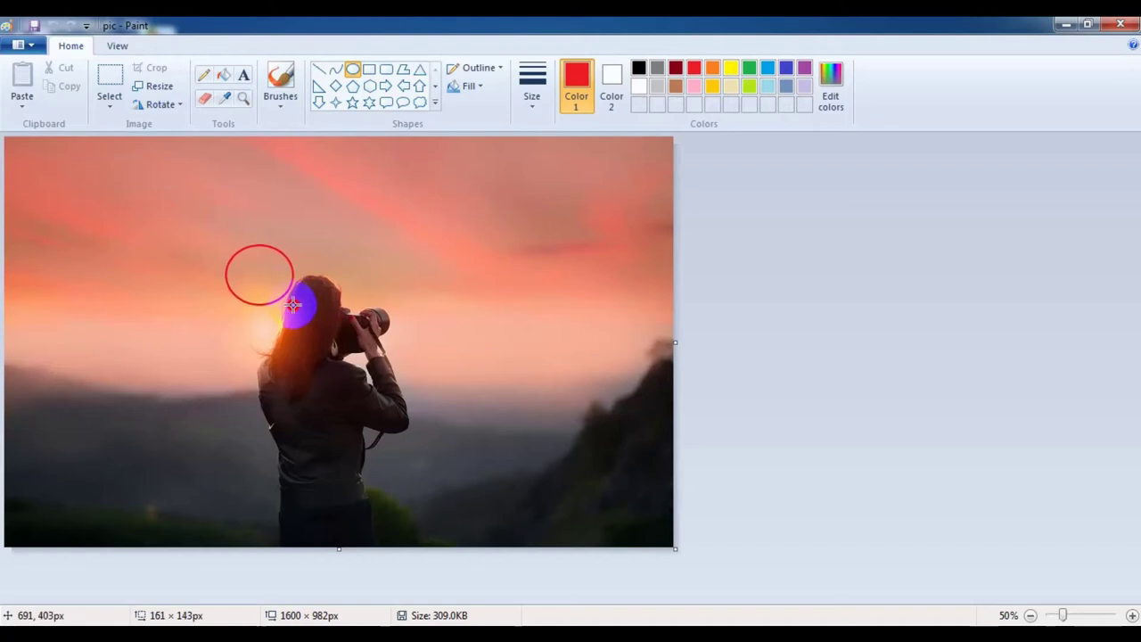
{"action": "mouse_move", "coordinate": [310, 329]}
{"action": "left_mouse_down"}
{"action": "mouse_move", "coordinate": [393, 400]}
{"action": "mouse_move", "coordinate": [425, 446]}
{"action": "left_mouse_up"}
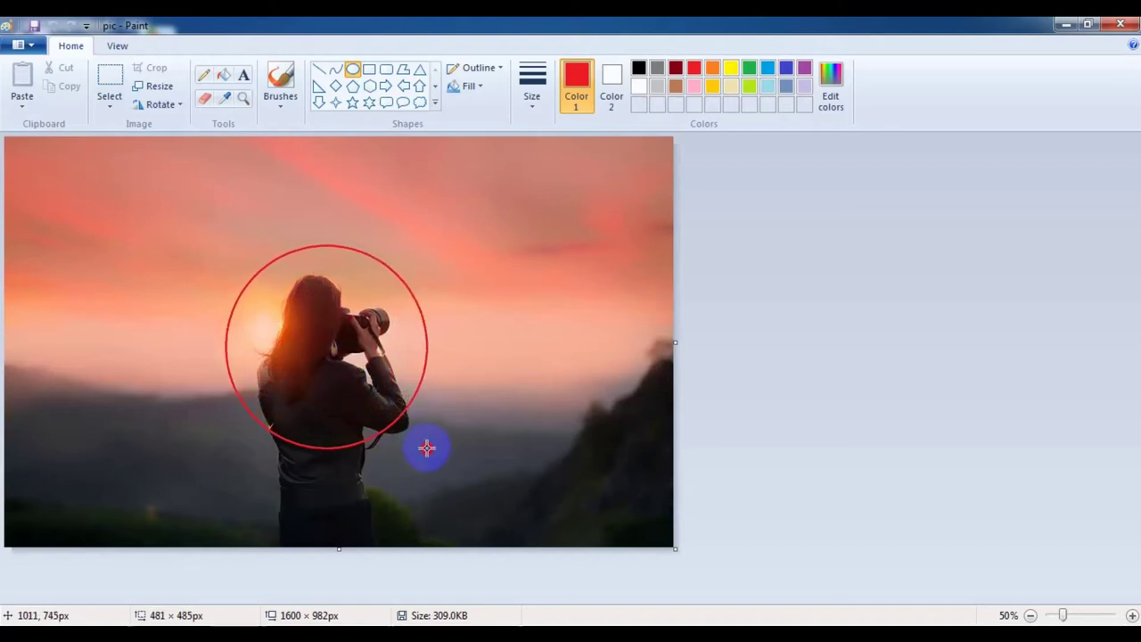
{"action": "left_click", "coordinate": [535, 107]}
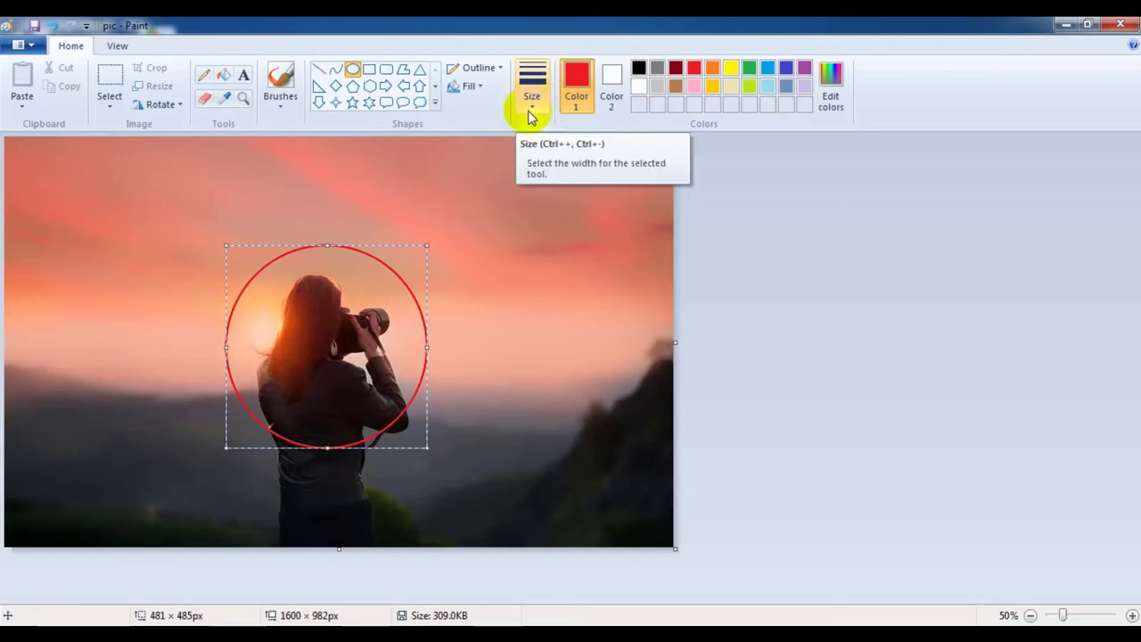
Step: Give the circle the thickest outline and reshape it back into a near-circle
{"action": "left_click", "coordinate": [532, 108]}
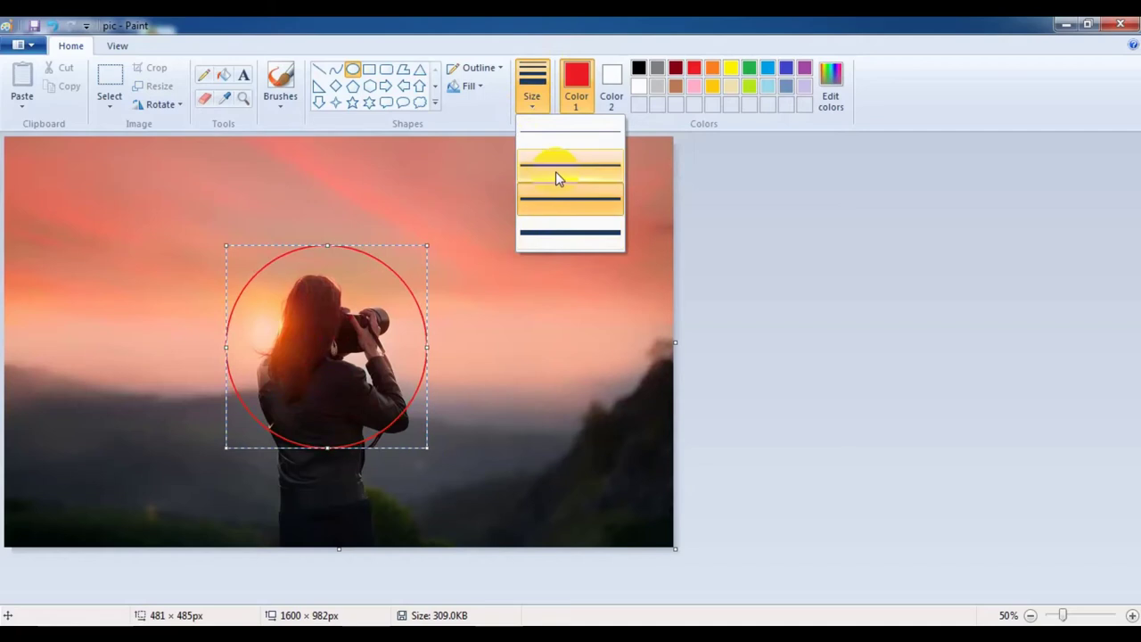
{"action": "left_click", "coordinate": [547, 235]}
{"action": "left_click_drag", "start_coordinate": [426, 249], "coordinate": [442, 279]}
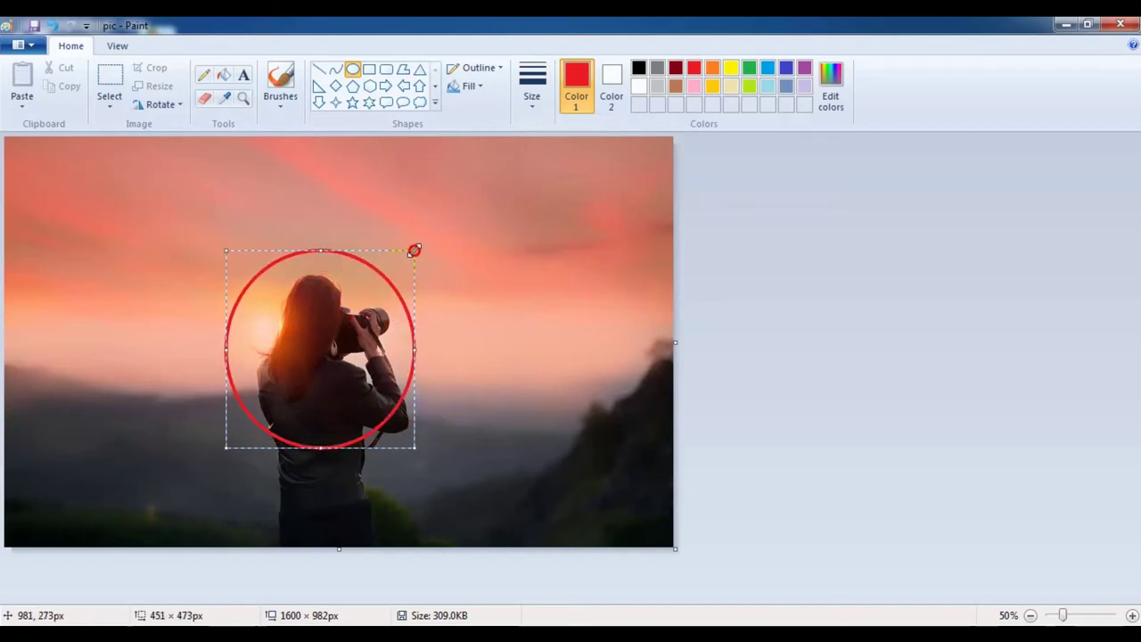
{"action": "left_click_drag", "start_coordinate": [442, 278], "coordinate": [420, 249]}
Step: Shrink and reposition the circle to about 411 × 431px, centred over the woman
{"action": "left_click_drag", "start_coordinate": [360, 288], "coordinate": [264, 341]}
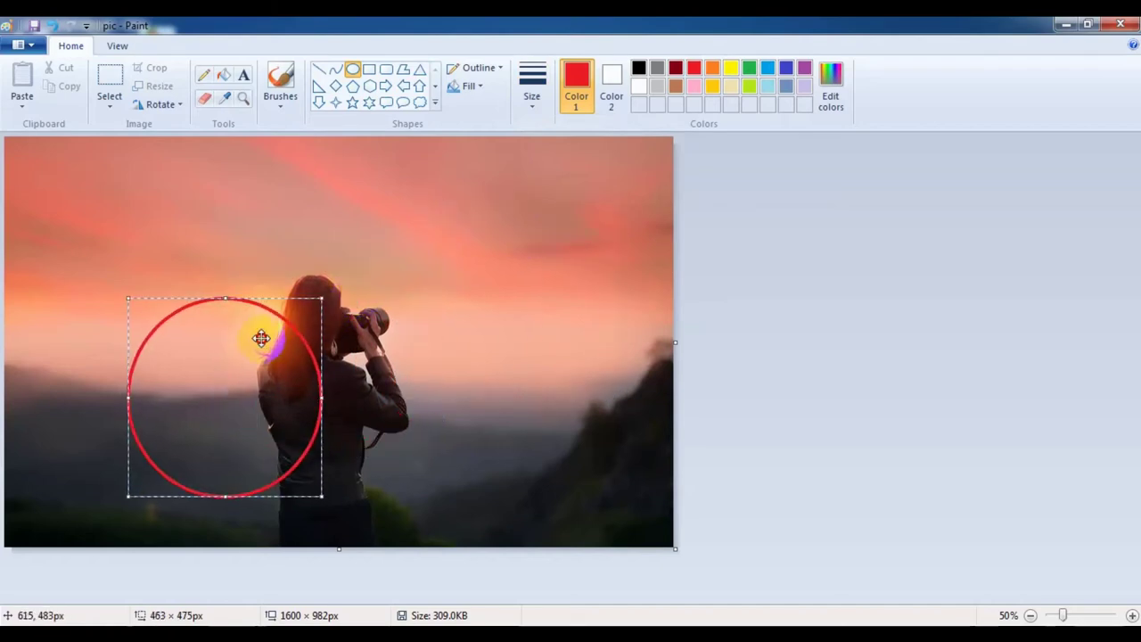
{"action": "mouse_move", "coordinate": [265, 340]}
{"action": "left_mouse_down"}
{"action": "mouse_move", "coordinate": [96, 189]}
{"action": "mouse_move", "coordinate": [343, 258]}
{"action": "mouse_move", "coordinate": [366, 283]}
{"action": "left_mouse_up"}
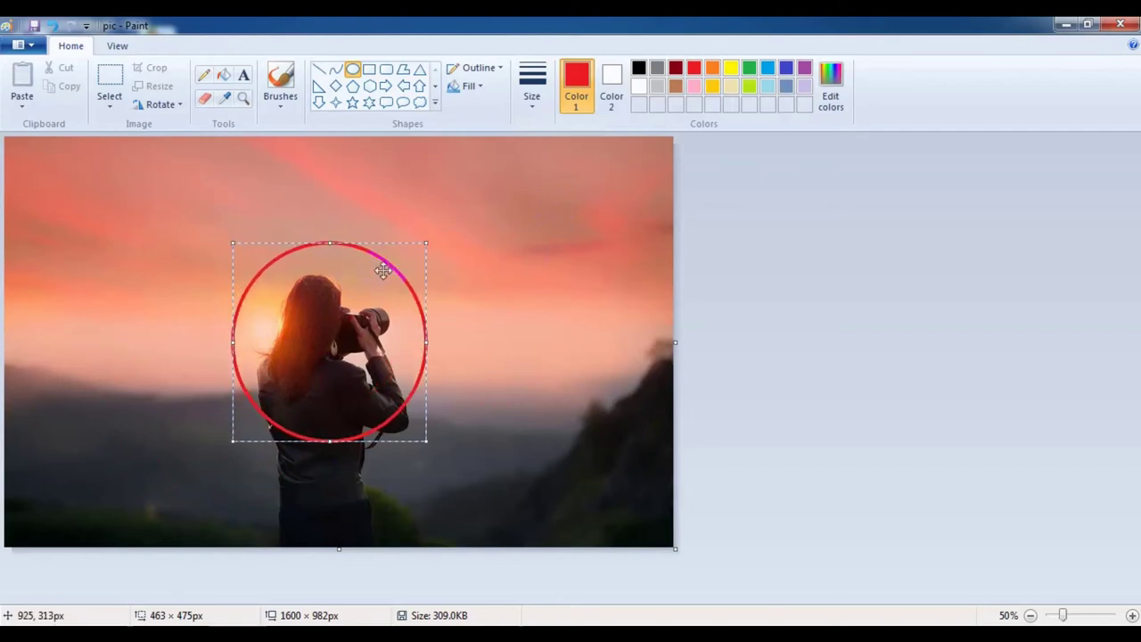
{"action": "left_click_drag", "start_coordinate": [418, 250], "coordinate": [404, 261]}
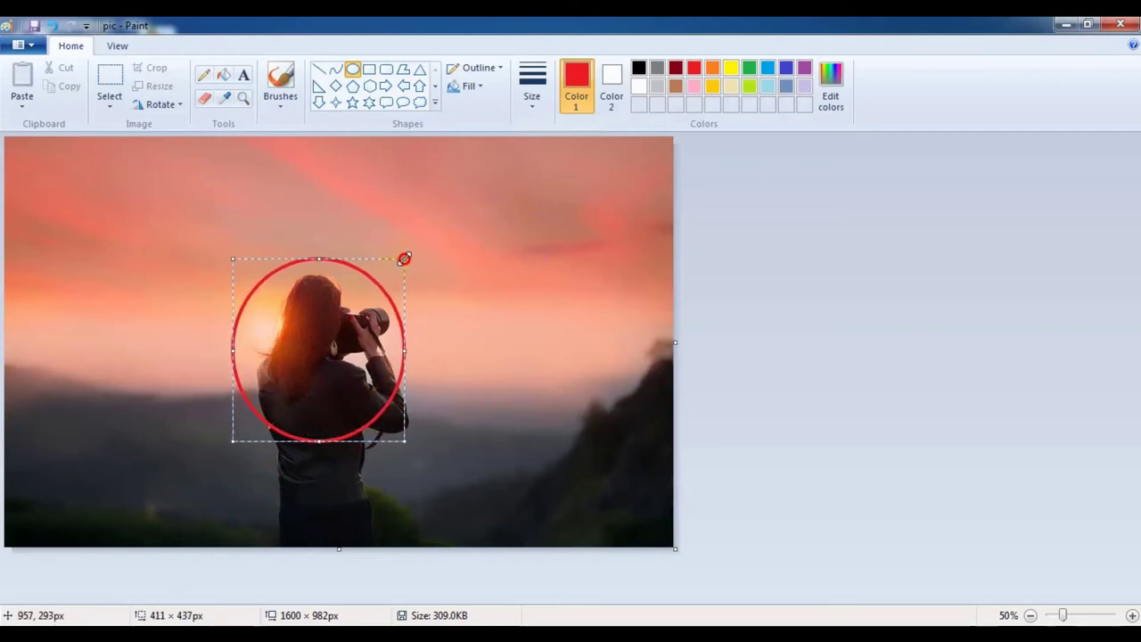
{"action": "left_click_drag", "start_coordinate": [322, 321], "coordinate": [333, 317]}
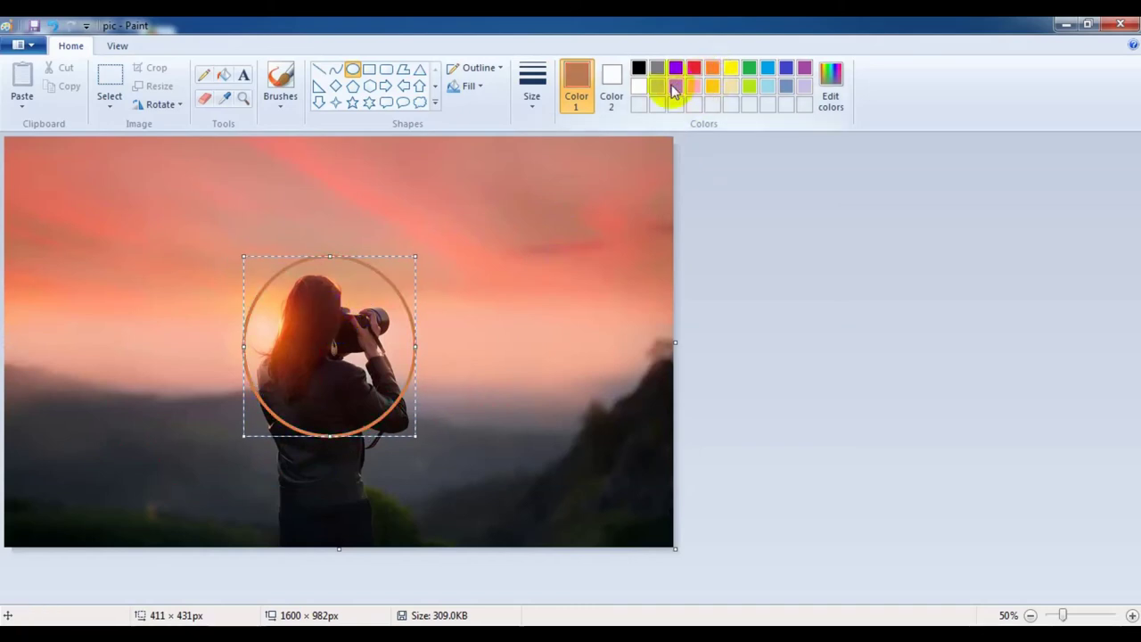
Step: Try black, green, blue and purple outlines on the circle, then settle on white
{"action": "left_click", "coordinate": [638, 68]}
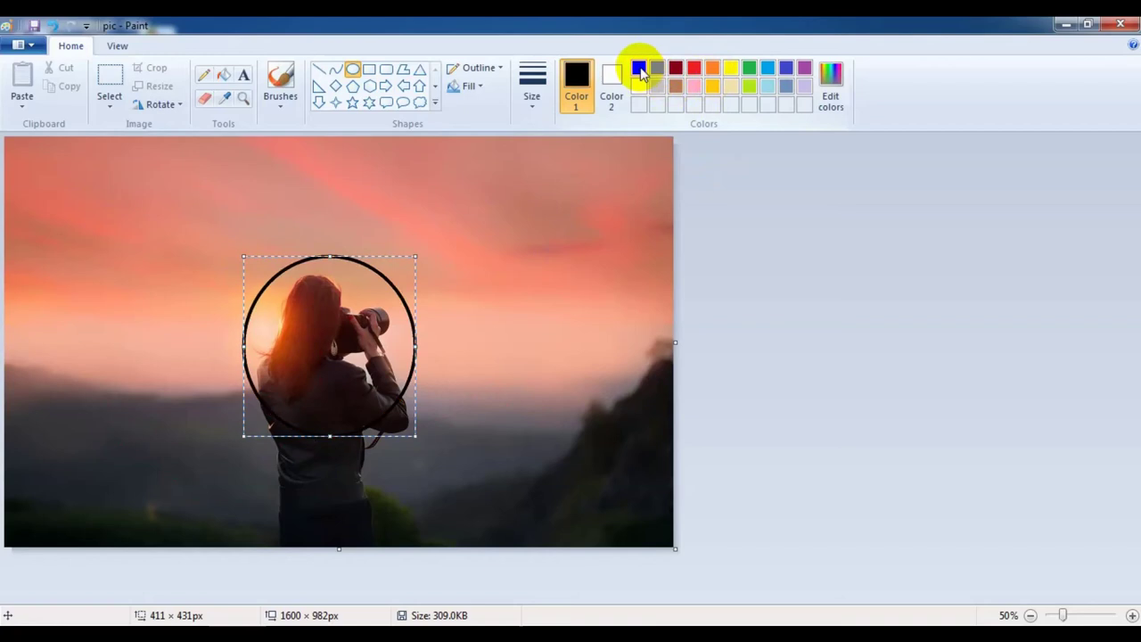
{"action": "left_click", "coordinate": [749, 67]}
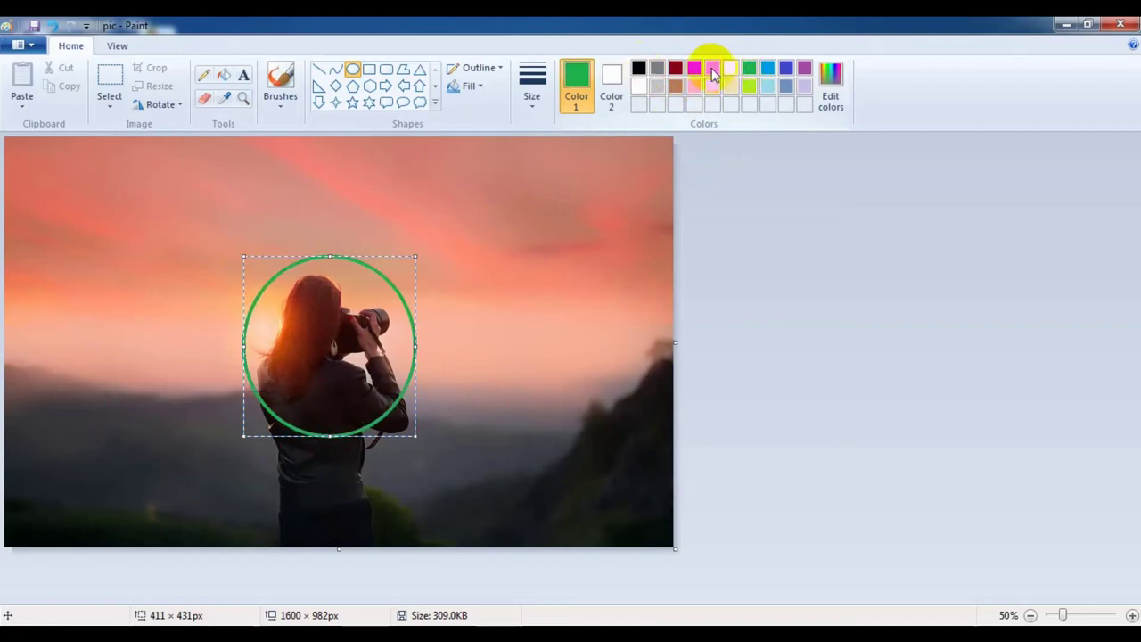
{"action": "left_click", "coordinate": [714, 72]}
{"action": "left_click", "coordinate": [786, 71]}
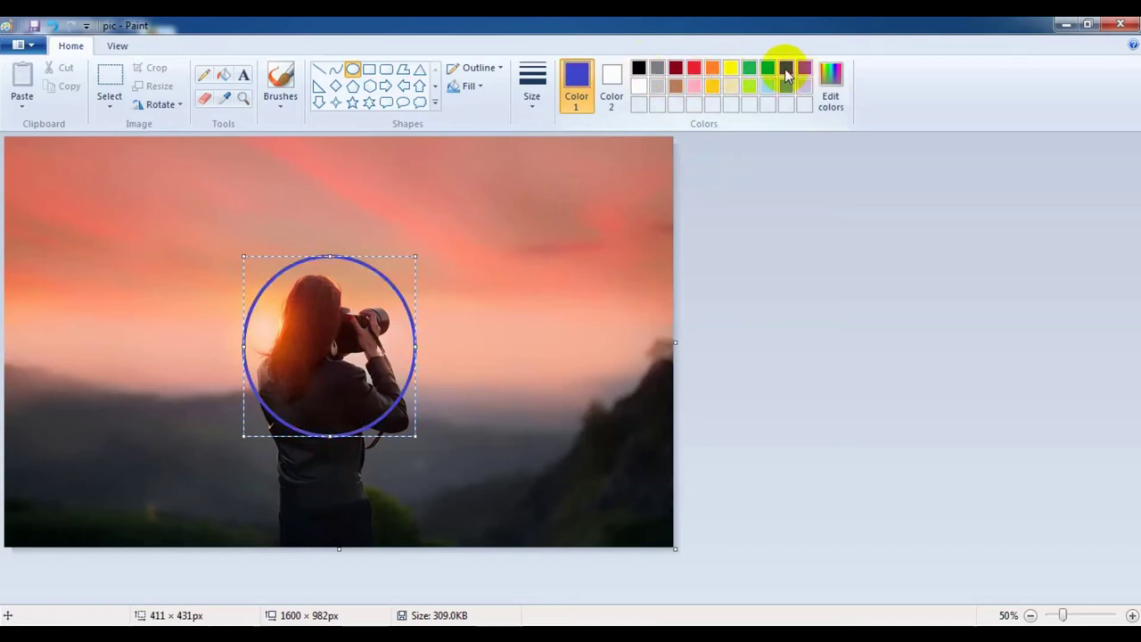
{"action": "left_click", "coordinate": [806, 69]}
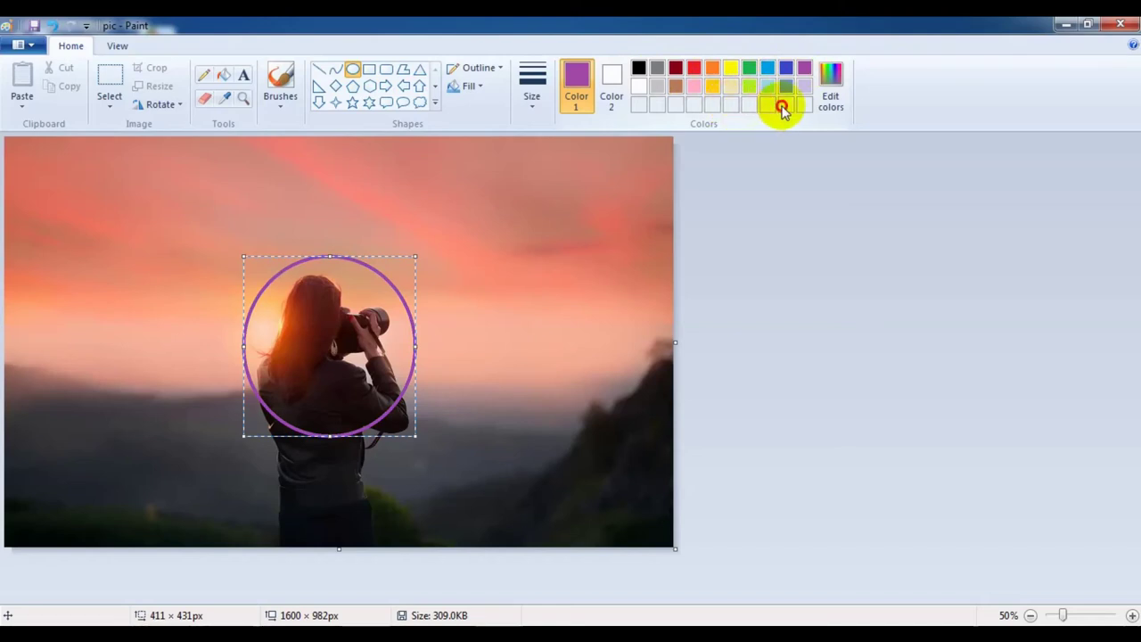
{"action": "left_click", "coordinate": [639, 85]}
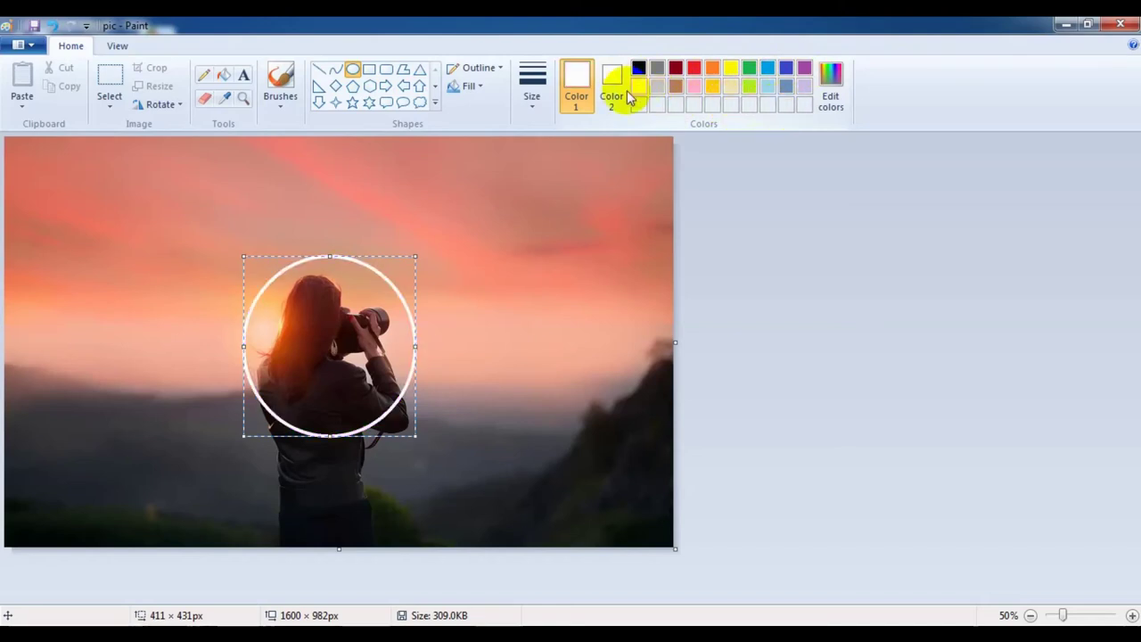
{"action": "left_click", "coordinate": [613, 82]}
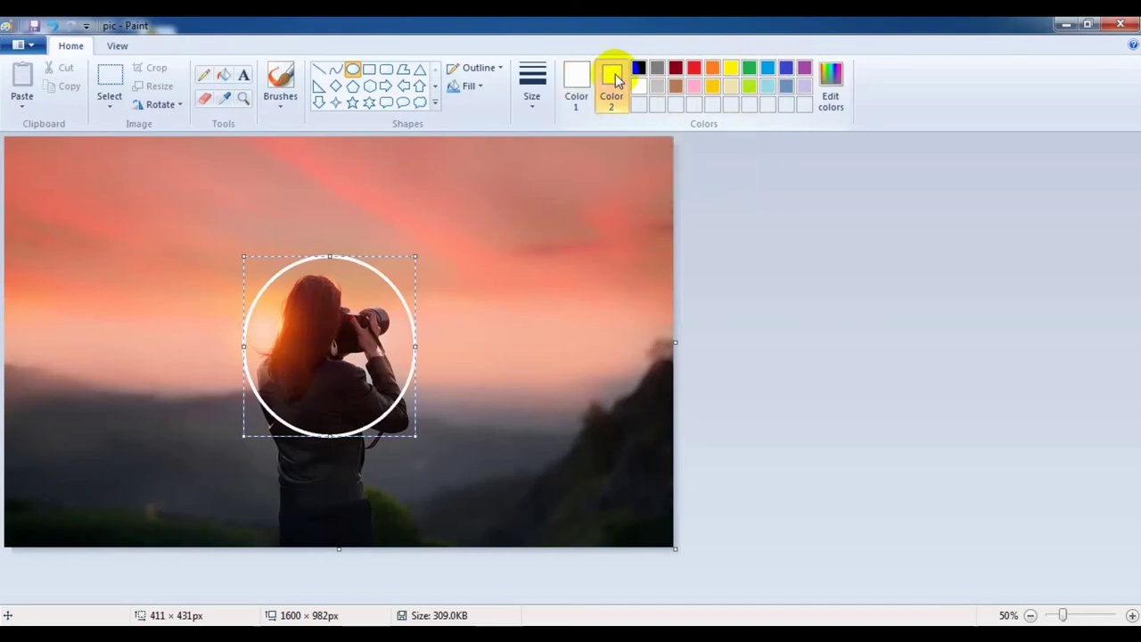
{"action": "left_click", "coordinate": [582, 82]}
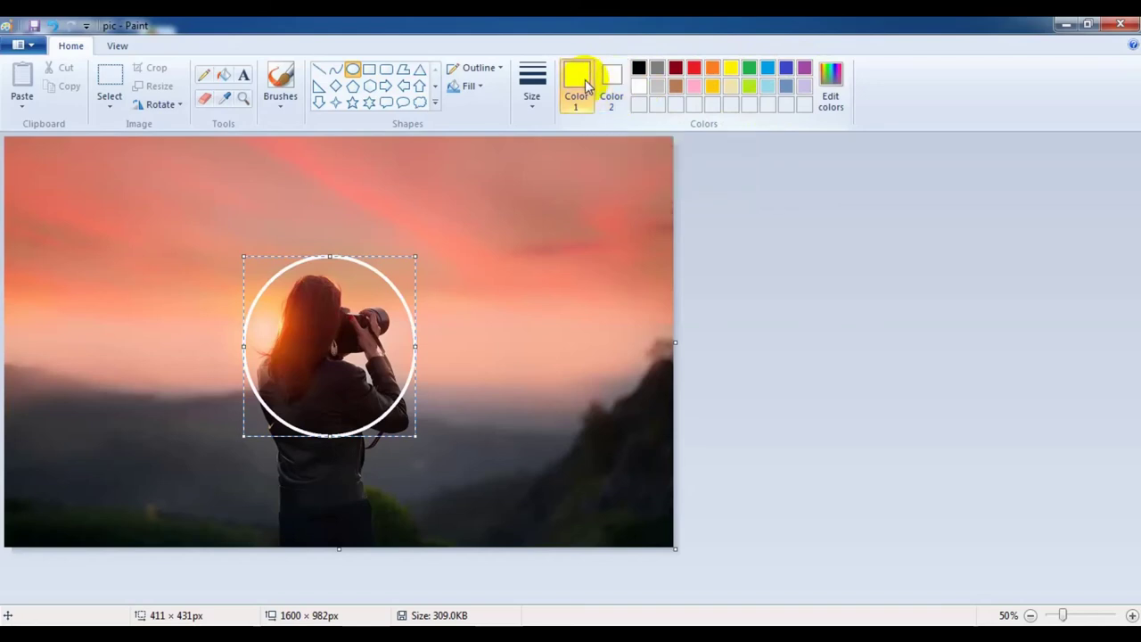
{"action": "left_click", "coordinate": [369, 72]}
Step: Draw a white rectangle over the upper-right sky and a 455 × 229px white right arrow at left
{"action": "mouse_move", "coordinate": [362, 158]}
{"action": "left_mouse_down"}
{"action": "mouse_move", "coordinate": [577, 335]}
{"action": "mouse_move", "coordinate": [635, 326]}
{"action": "left_mouse_up"}
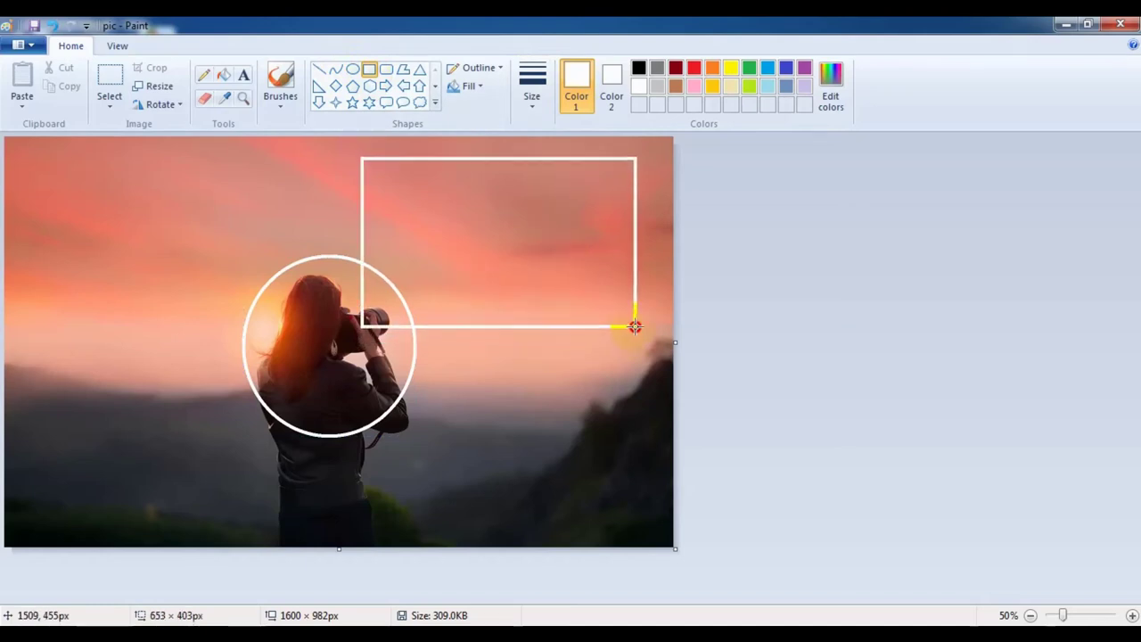
{"action": "left_click_drag", "start_coordinate": [635, 327], "coordinate": [634, 325]}
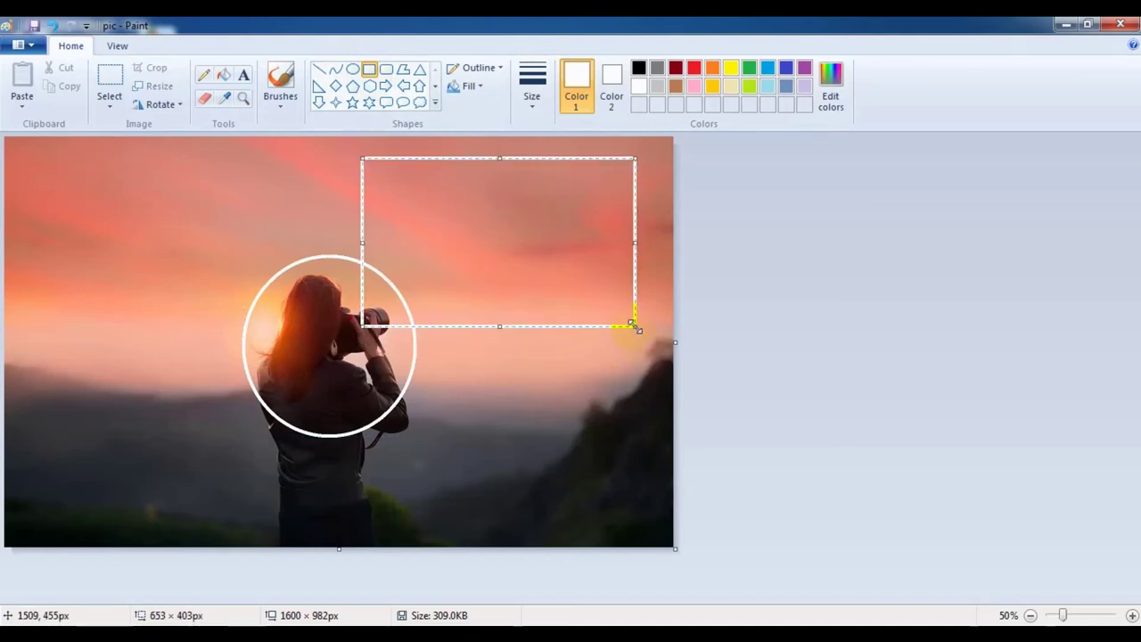
{"action": "left_click", "coordinate": [387, 89]}
{"action": "left_click_drag", "start_coordinate": [230, 198], "coordinate": [41, 295]}
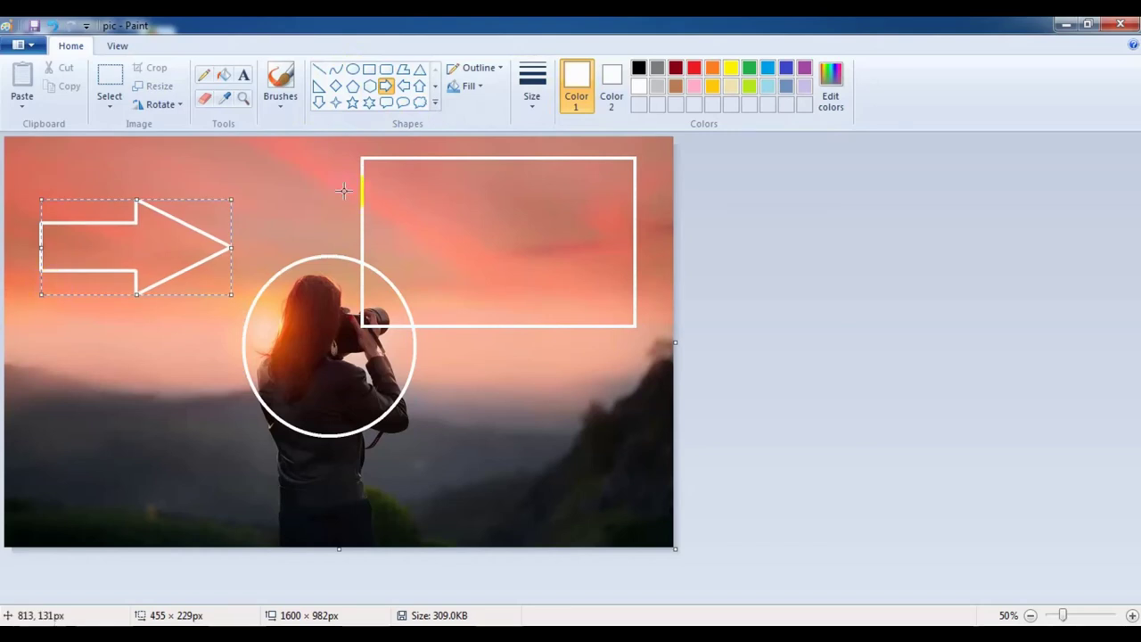
Step: Draw a white oval callout at lower left and a 409 × 447px white six-point star at lower right
{"action": "left_click", "coordinate": [403, 104]}
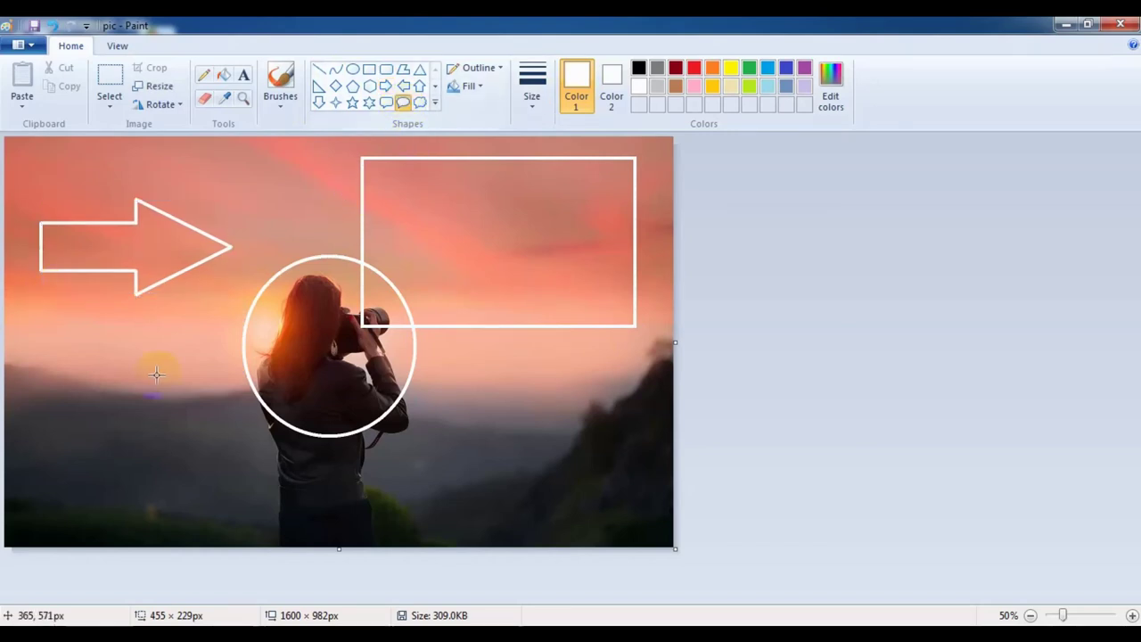
{"action": "mouse_move", "coordinate": [64, 449]}
{"action": "left_mouse_down"}
{"action": "mouse_move", "coordinate": [268, 373]}
{"action": "mouse_move", "coordinate": [242, 329]}
{"action": "mouse_move", "coordinate": [229, 329]}
{"action": "left_mouse_up"}
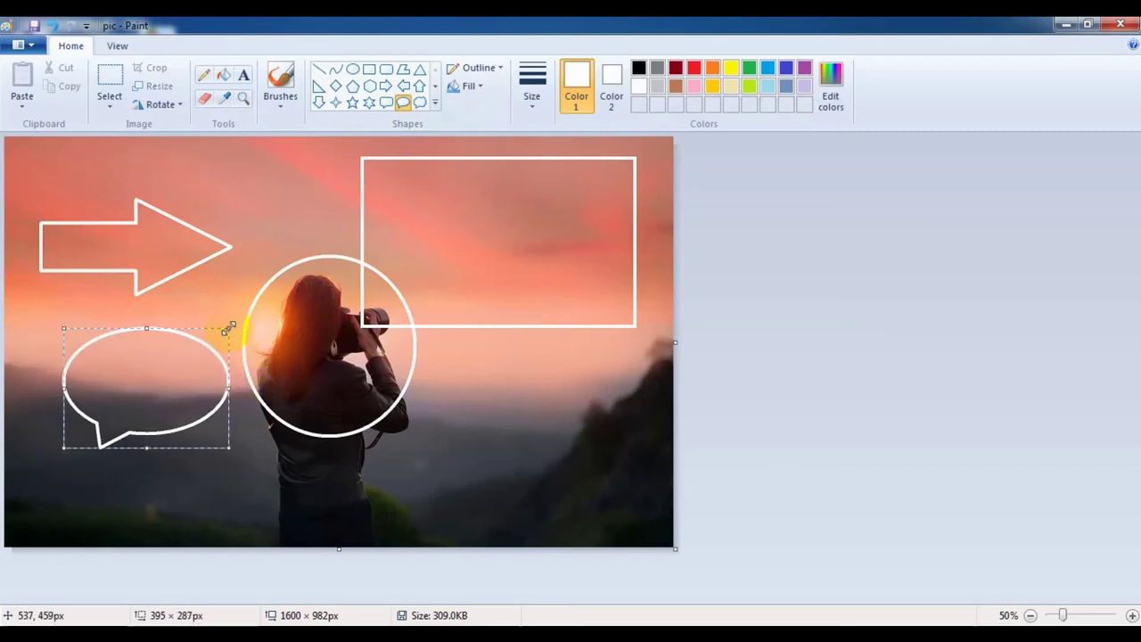
{"action": "left_click", "coordinate": [369, 102]}
{"action": "left_click_drag", "start_coordinate": [458, 347], "coordinate": [621, 525]}
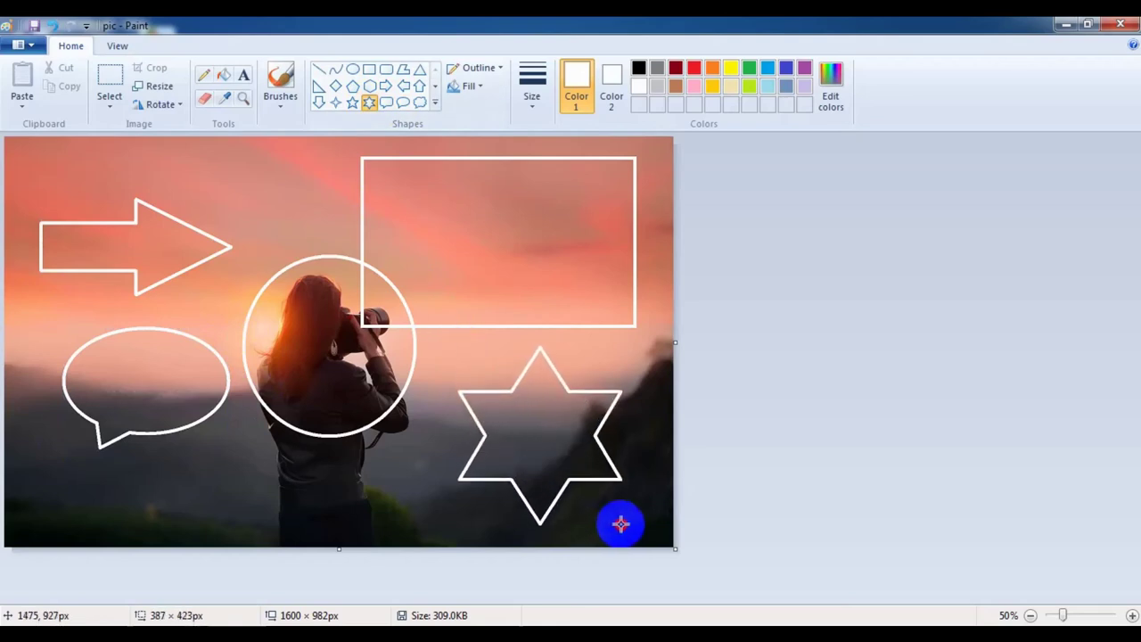
{"action": "left_click_drag", "start_coordinate": [622, 525], "coordinate": [629, 534]}
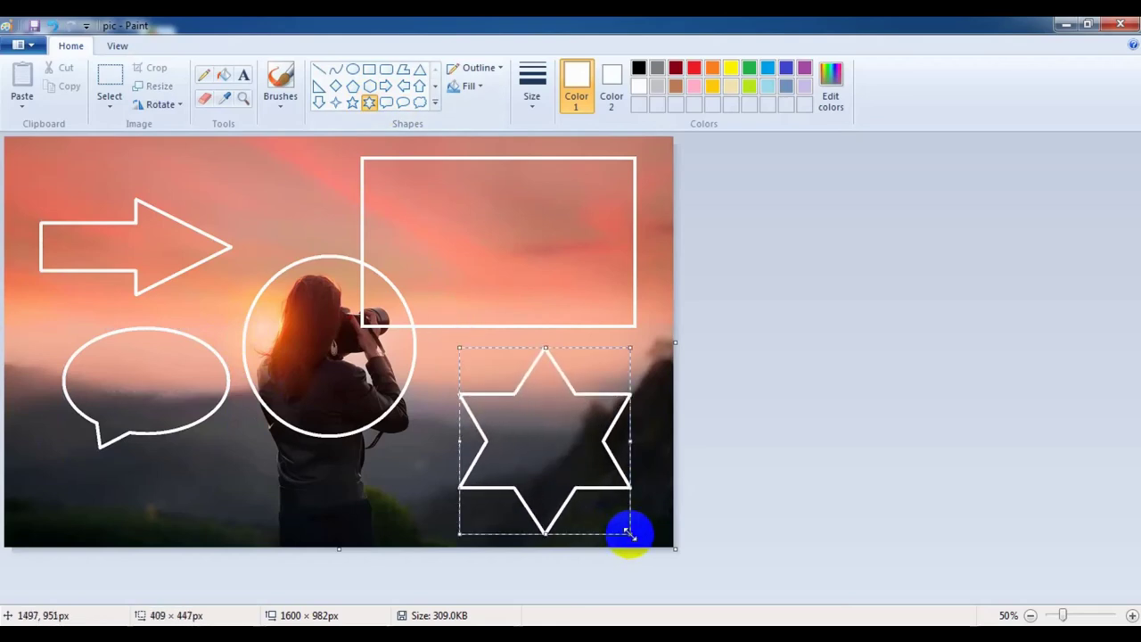
Step: Make the six-point star's outline red and save the picture
{"action": "left_click", "coordinate": [695, 68]}
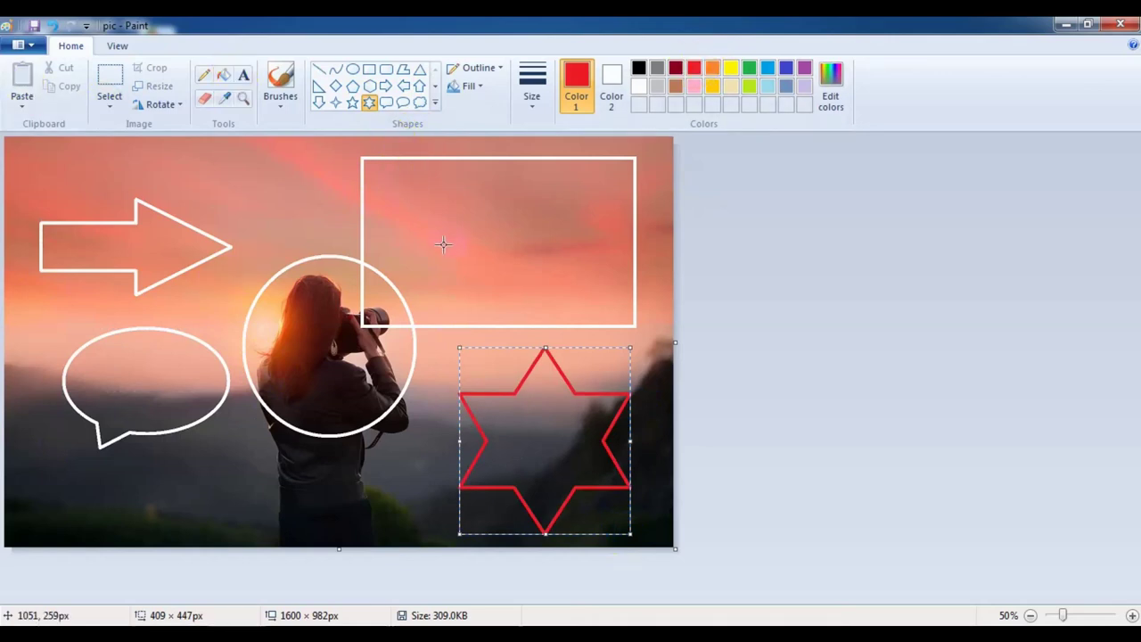
{"action": "left_click", "coordinate": [33, 26]}
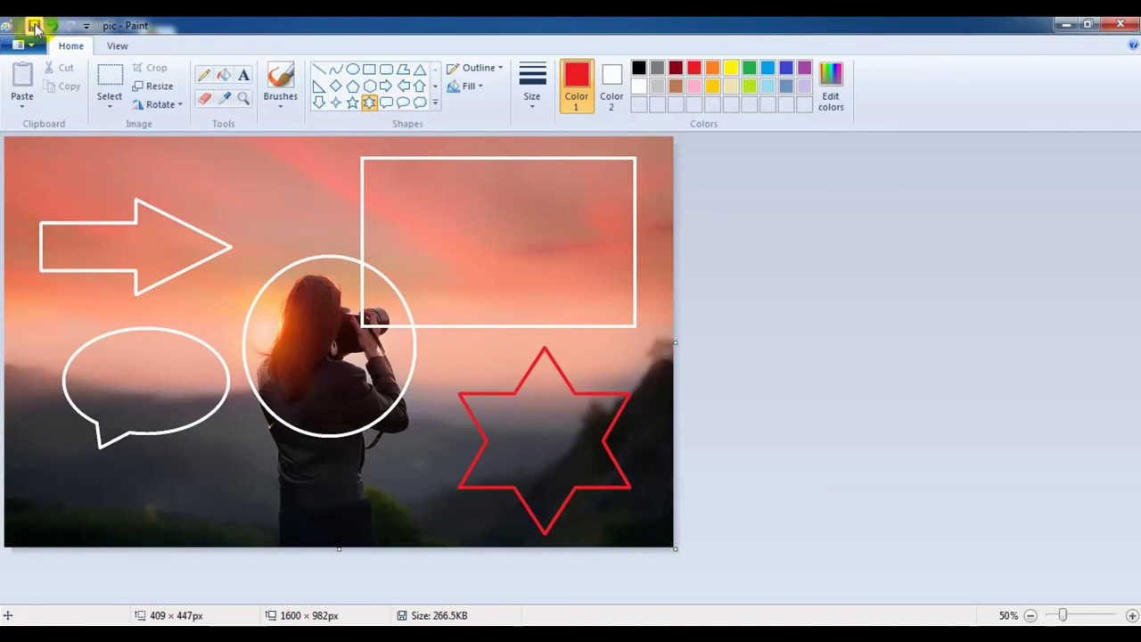